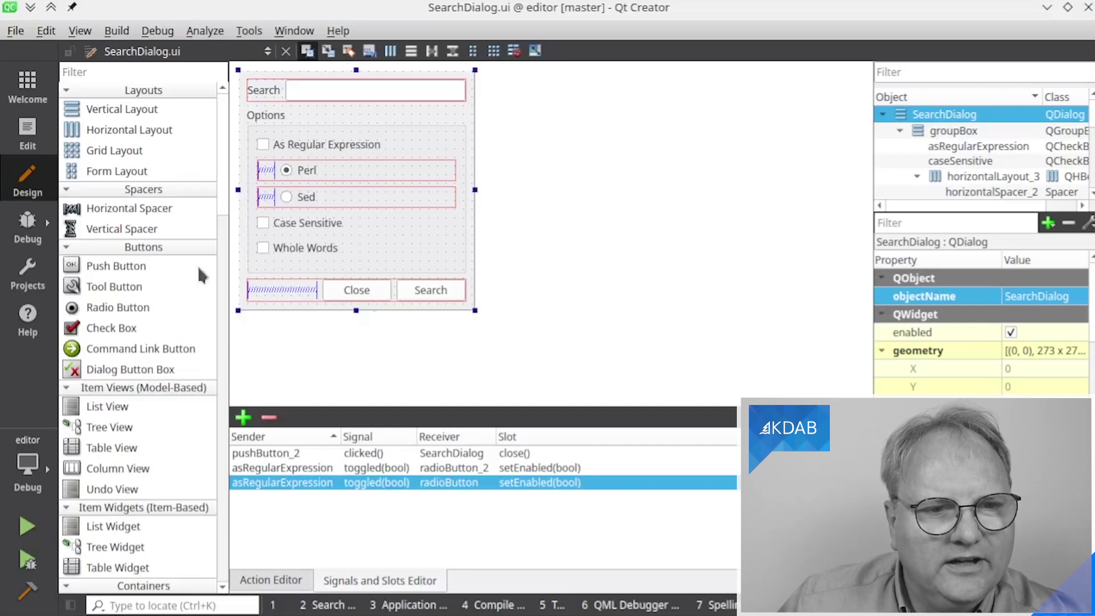
Give the As Regular Expression checkbox the label 'As &Regular Expression'
click(290, 144)
double_click(290, 144)
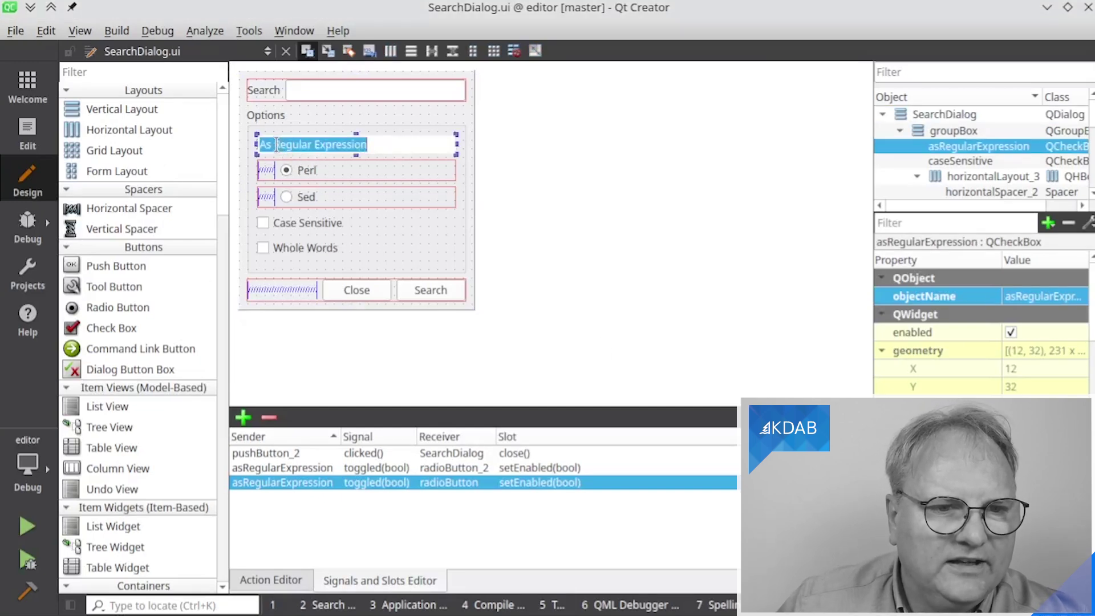
click(275, 144)
text(&)
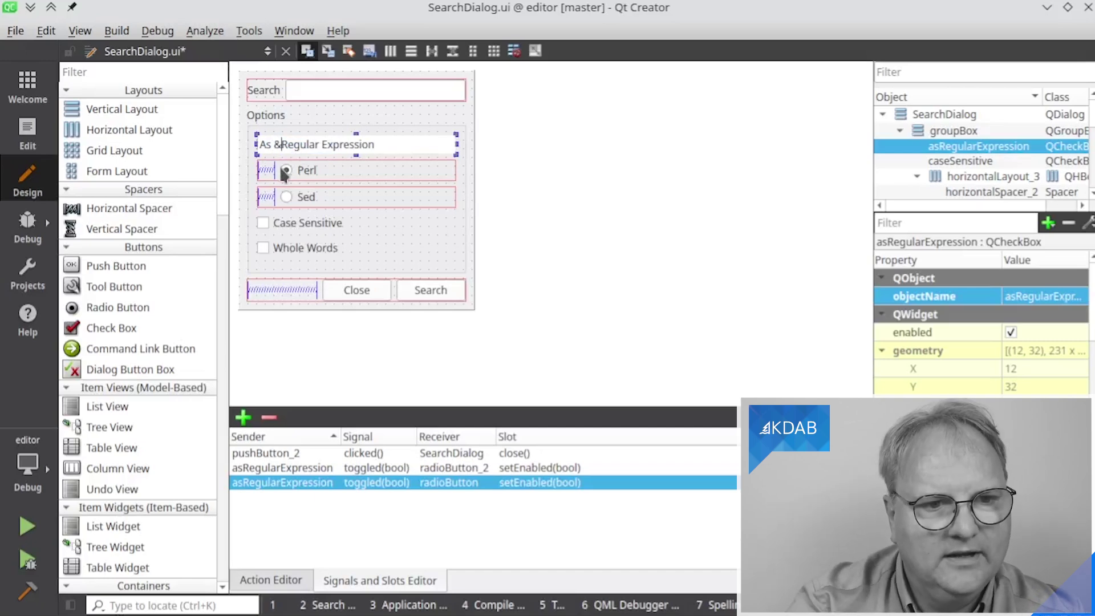
key(Return)
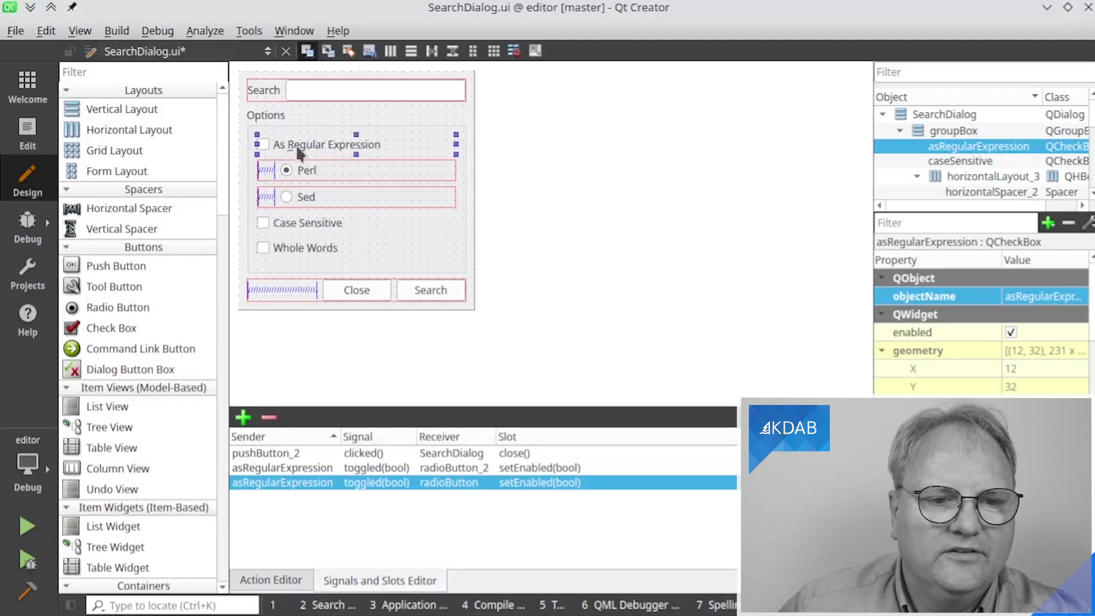
Add accelerators to Case Sensitive and '&Whole Words', then save and rebuild with Ctrl+B
double_click(299, 222)
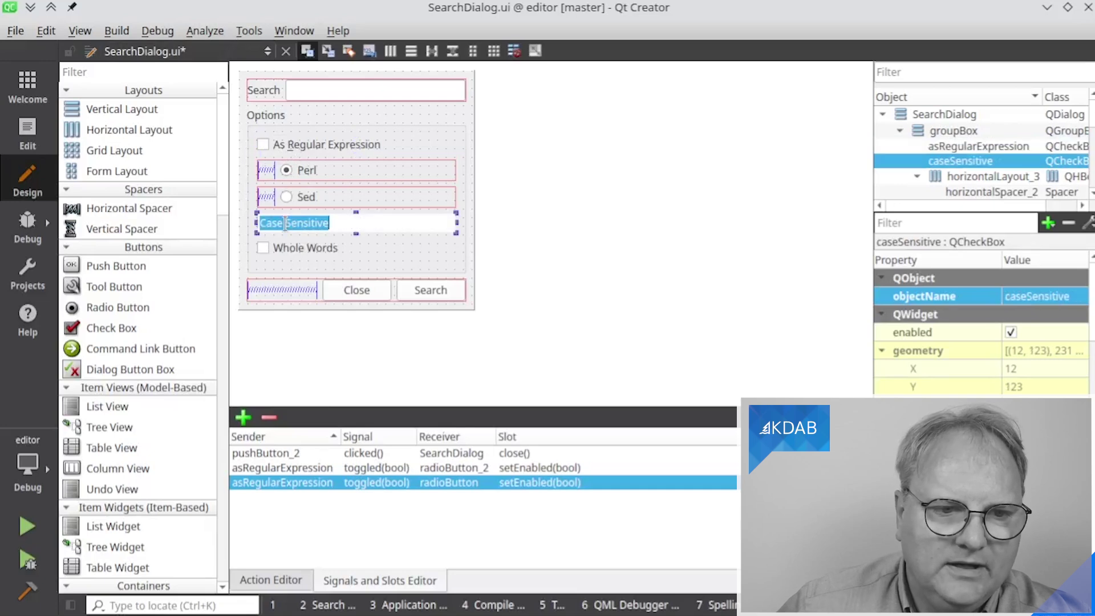
click(261, 224)
text(&)
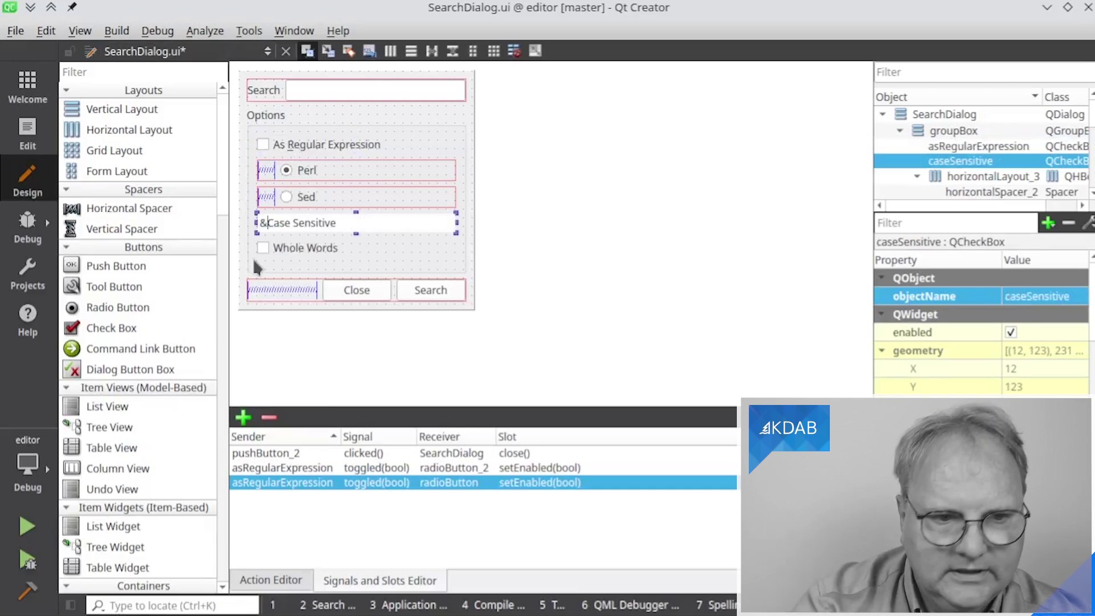
double_click(282, 250)
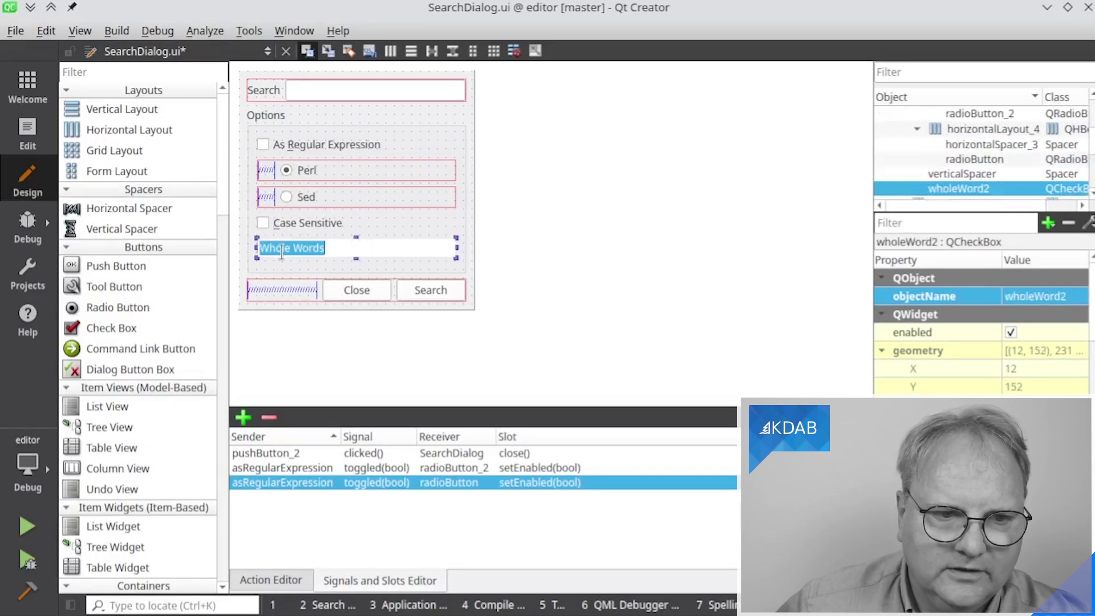
key(Home)
text(&)
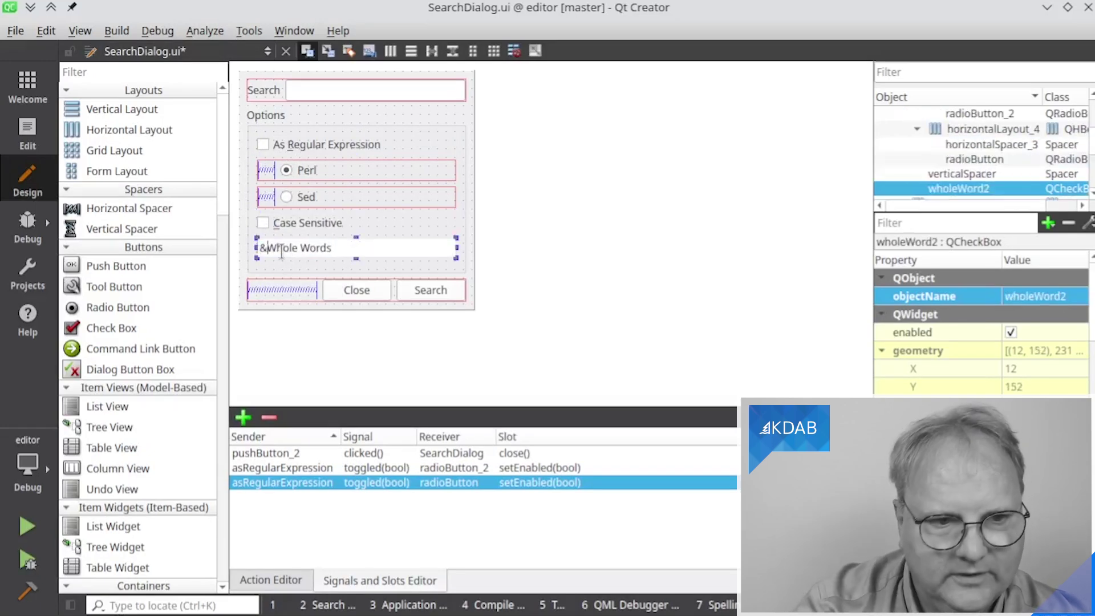
key(Return)
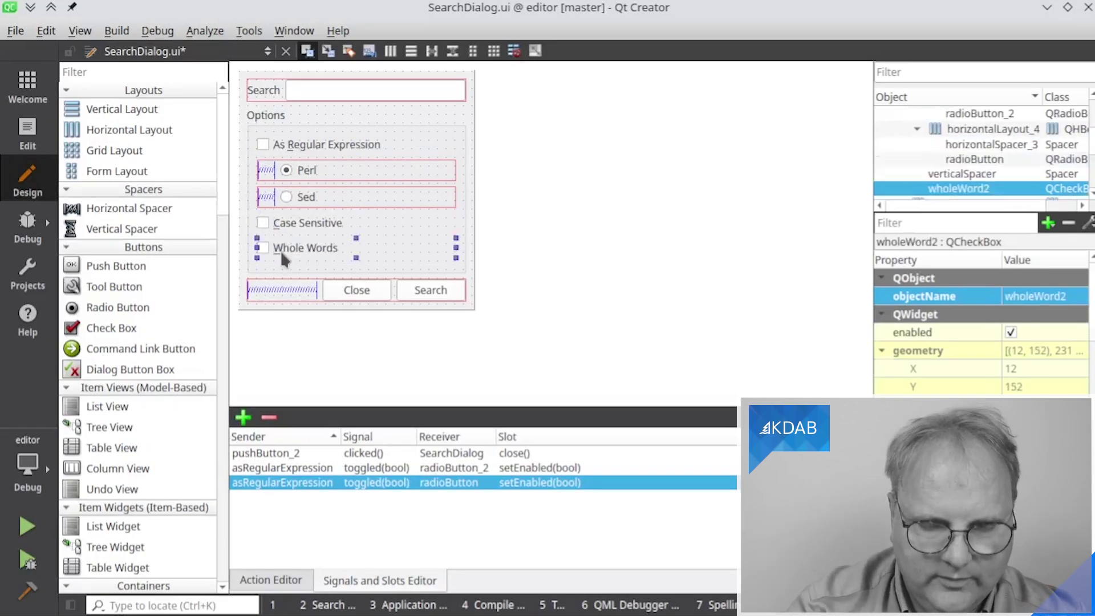
key(ctrl+b)
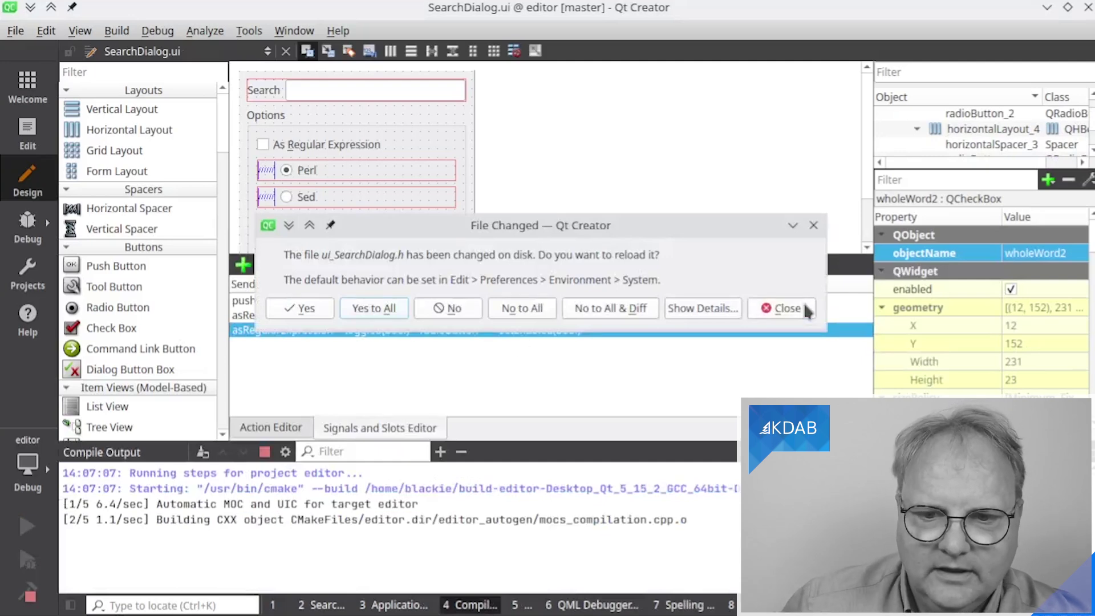
Dismiss the file-changed notice and open Edit > Search in the running app
click(781, 308)
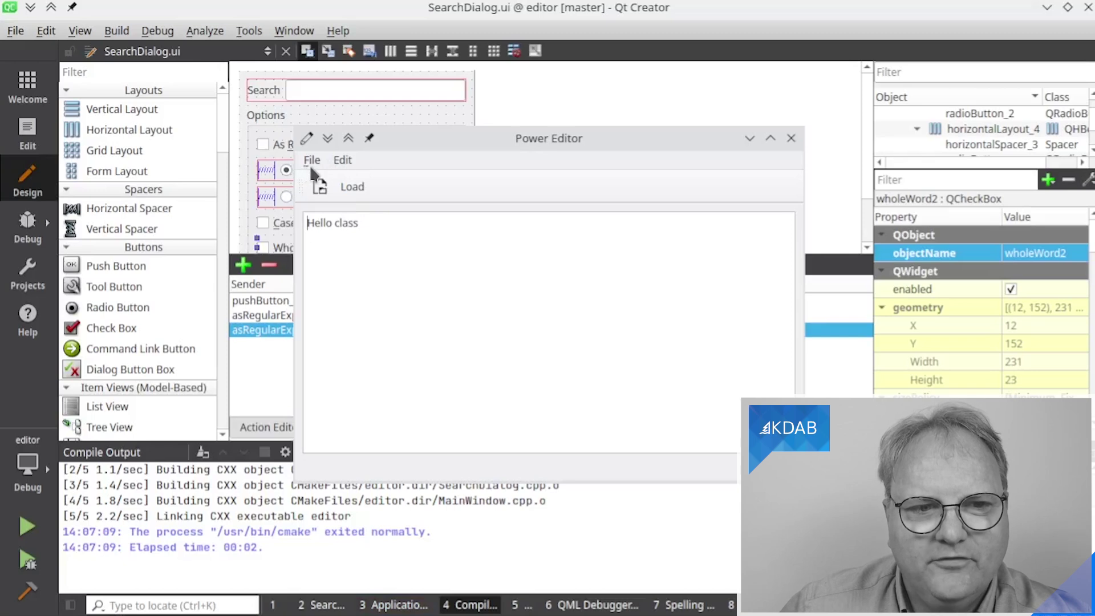
click(342, 161)
click(369, 181)
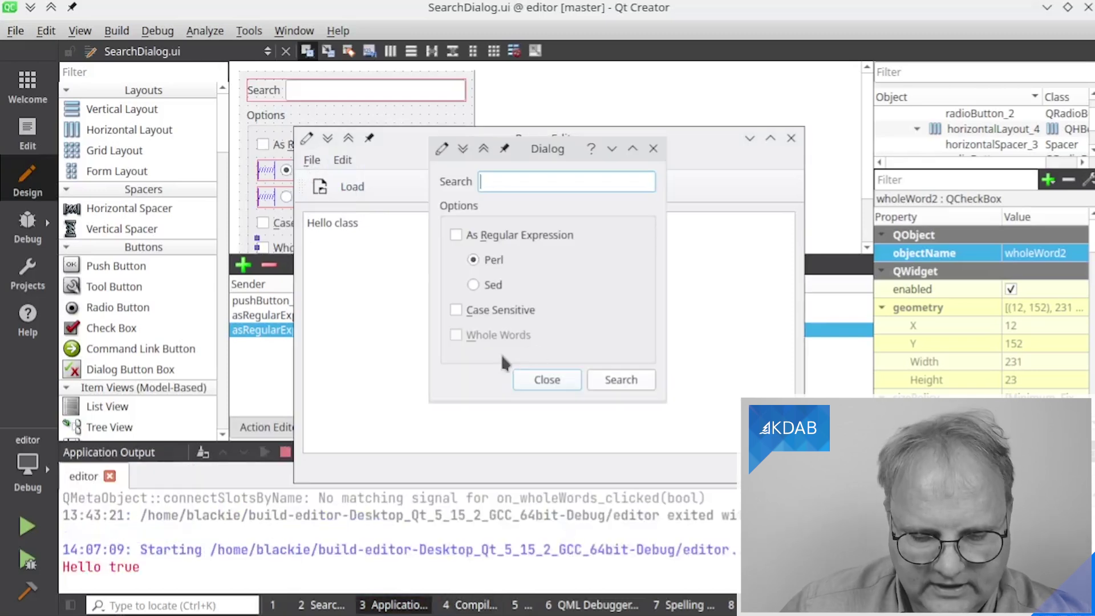
Test the checkboxes and the Alt+R accelerator, then close the Search dialog
click(456, 310)
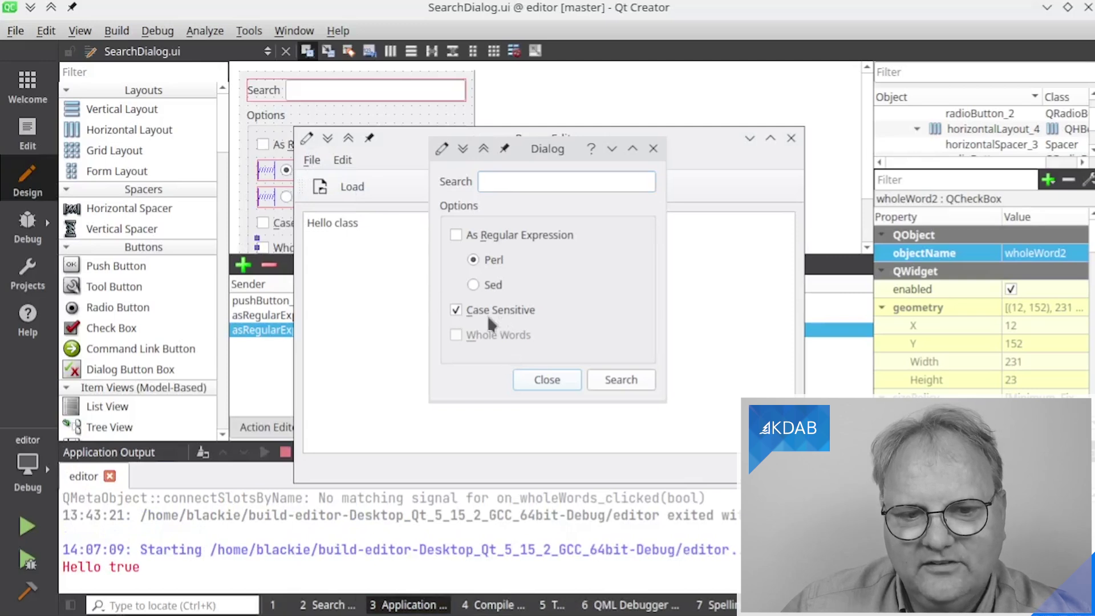
key(alt+r)
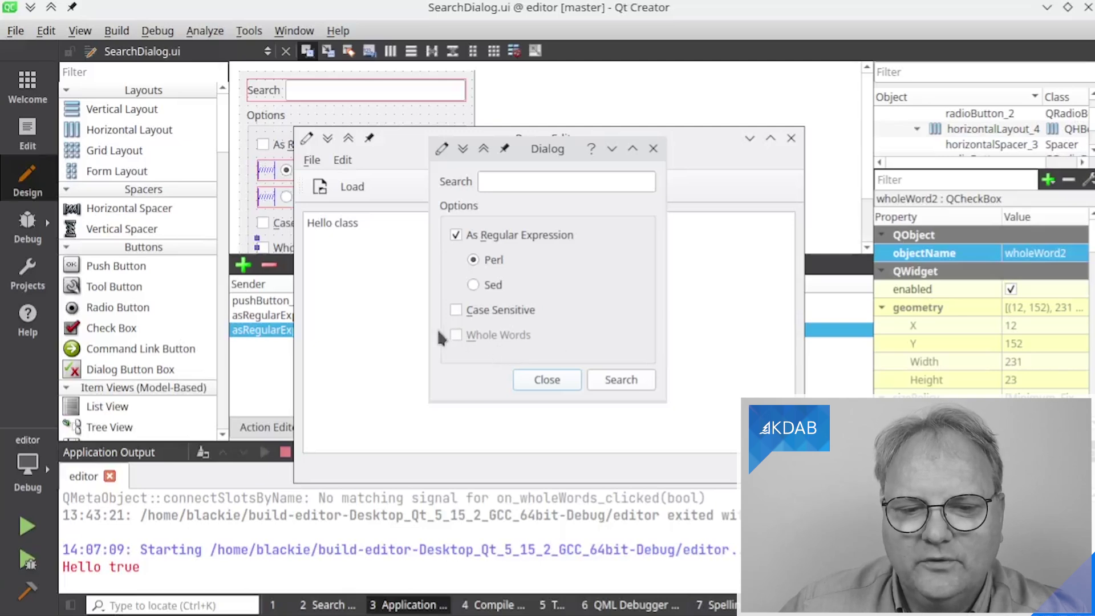
click(509, 319)
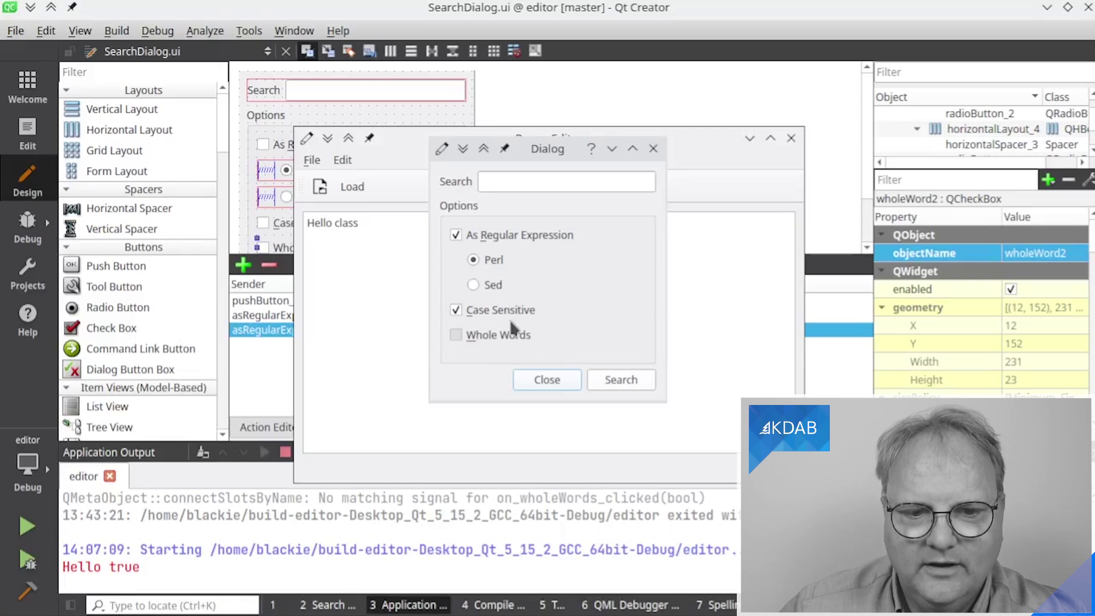
double_click(509, 330)
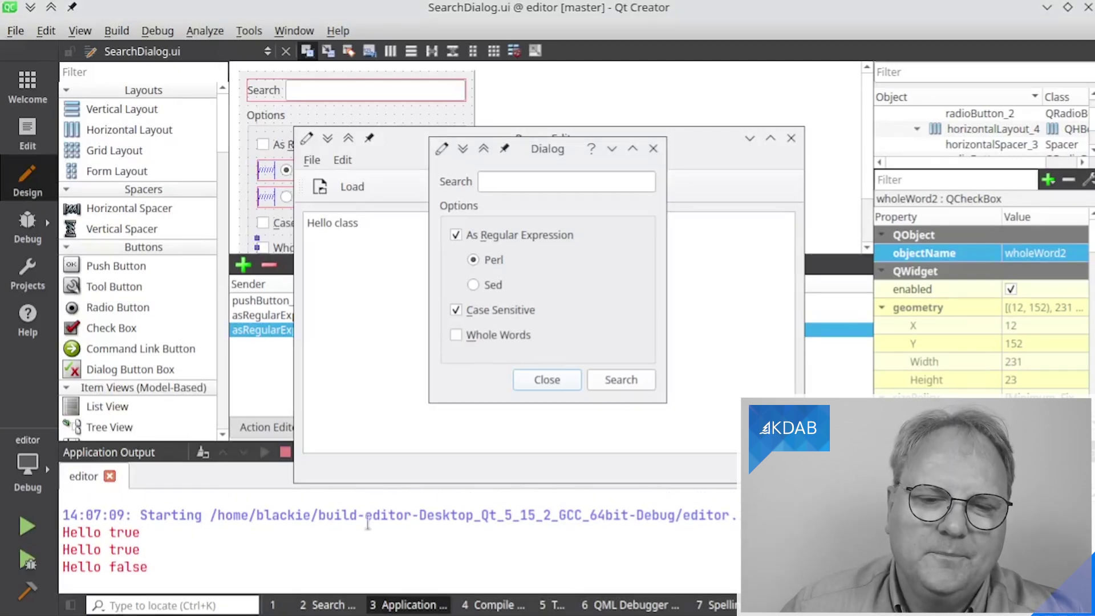
click(547, 379)
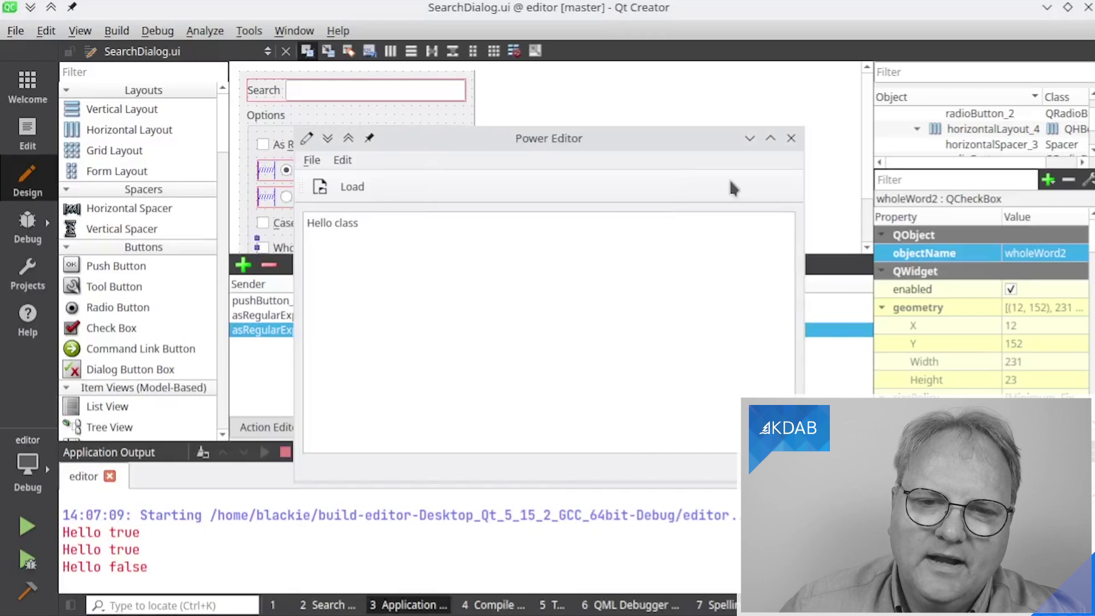
Quit Power Editor, close the output pane, and relabel the Search label '&Search'
click(792, 138)
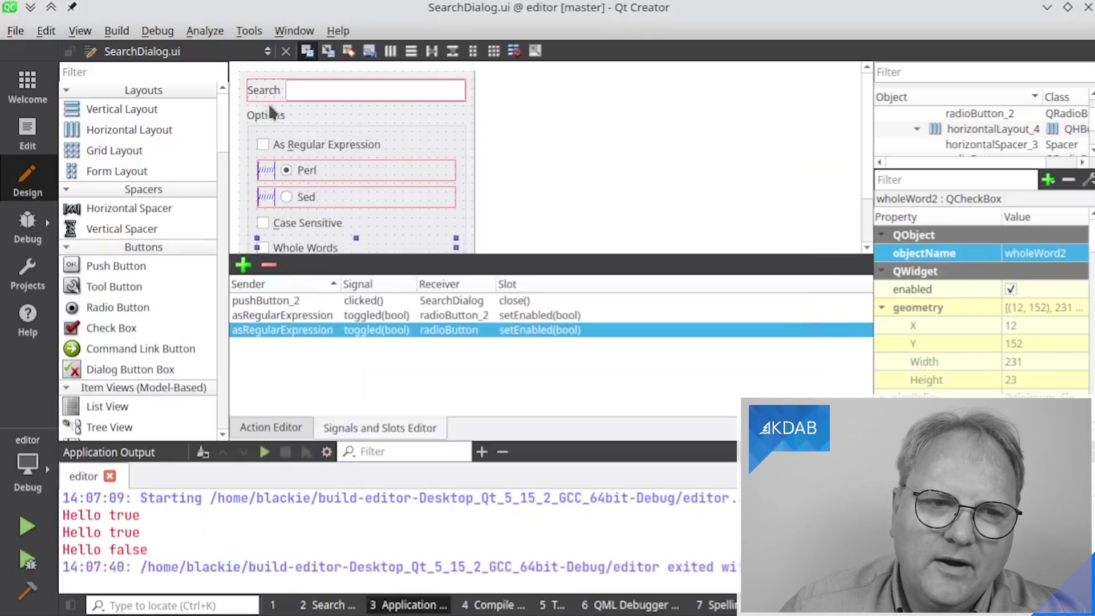
click(339, 91)
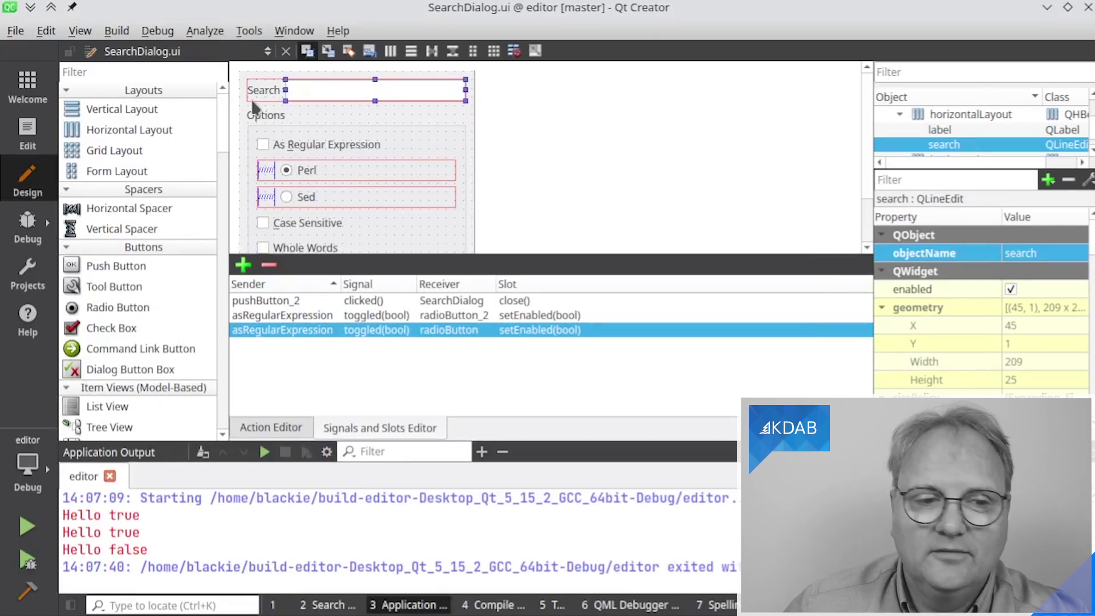
key(alt+3)
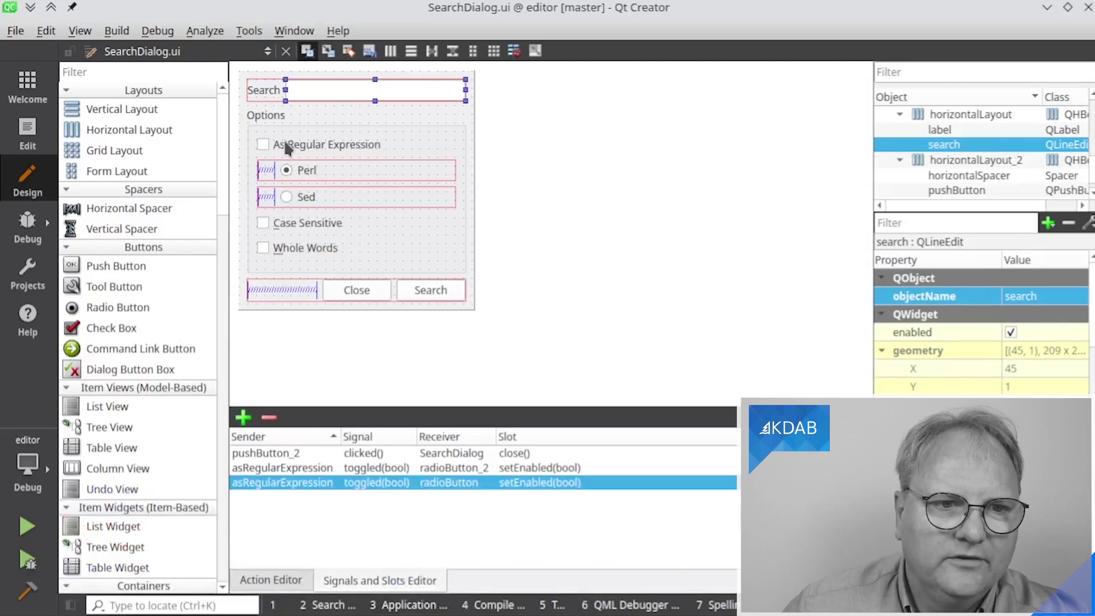
click(266, 91)
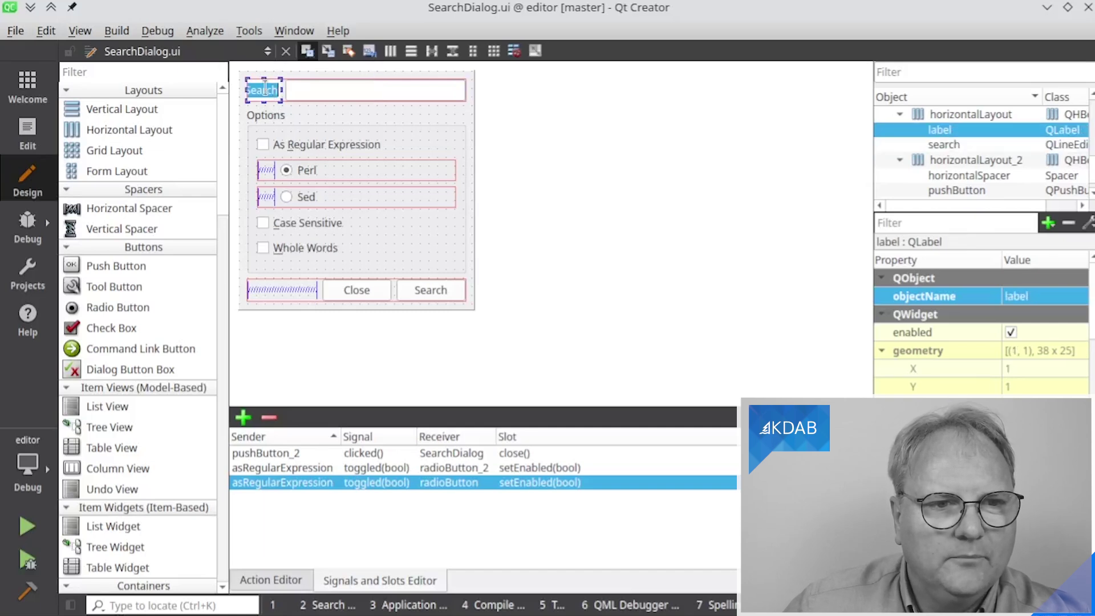
text(&Search)
key(Return)
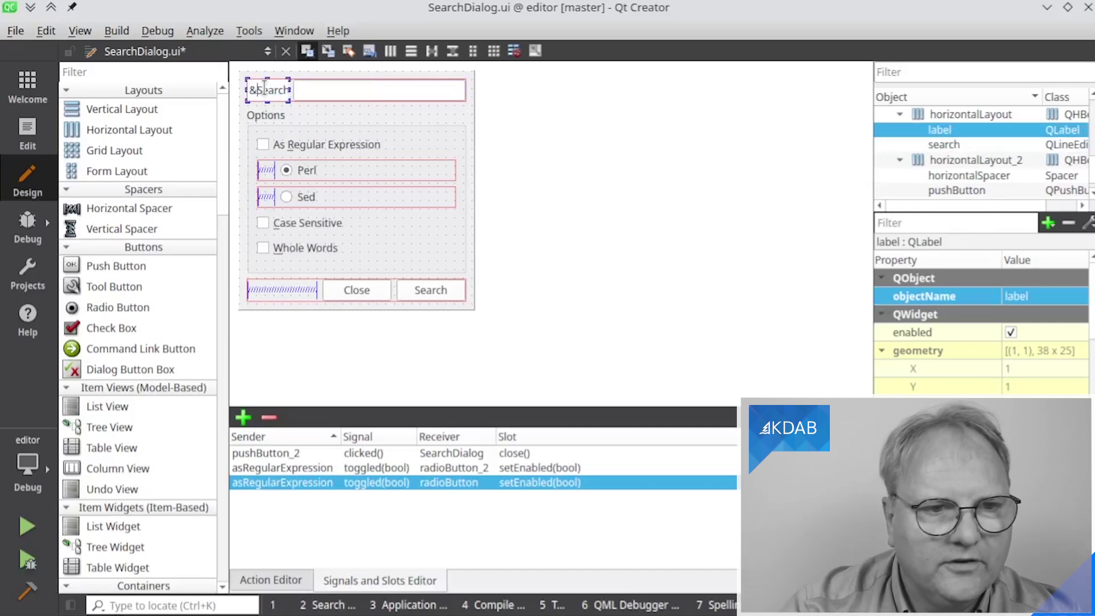
click(314, 144)
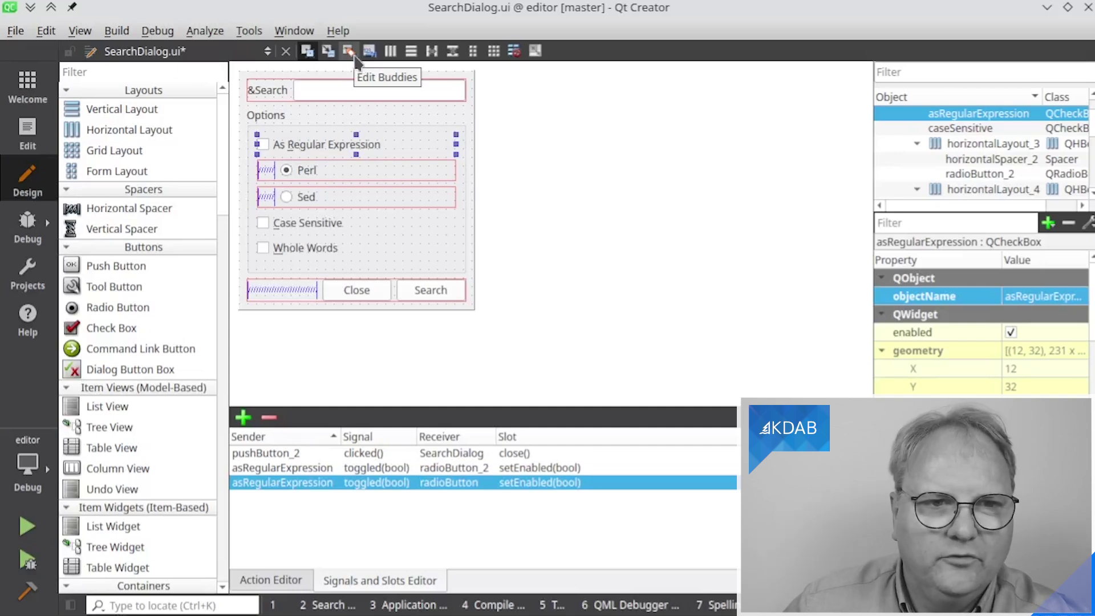
Make the search line edit the Search label's buddy and rebuild the app
click(330, 52)
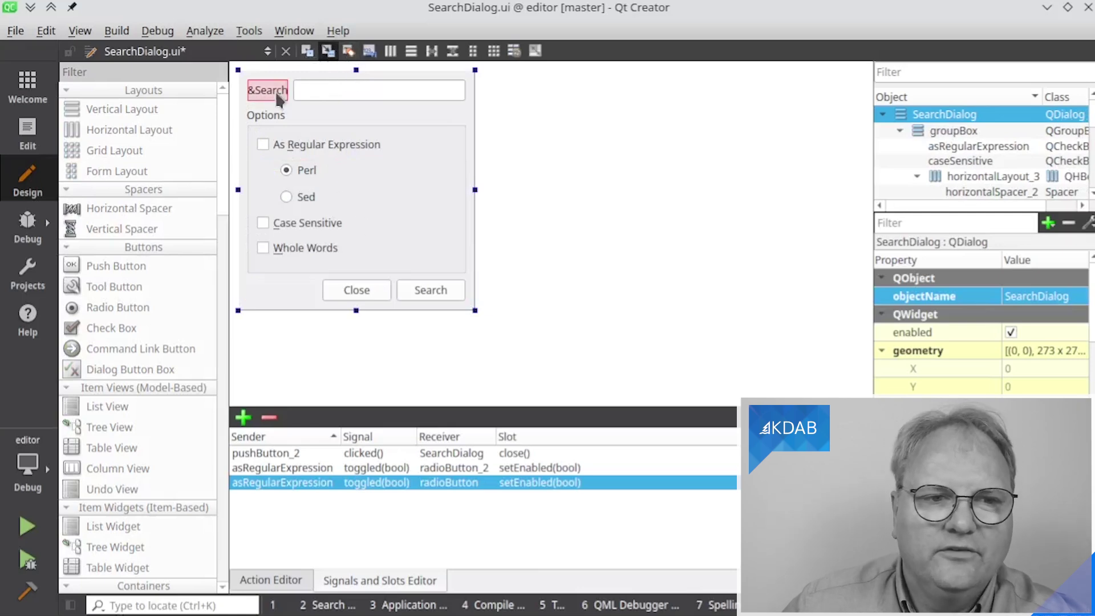
drag(274, 91, 296, 87)
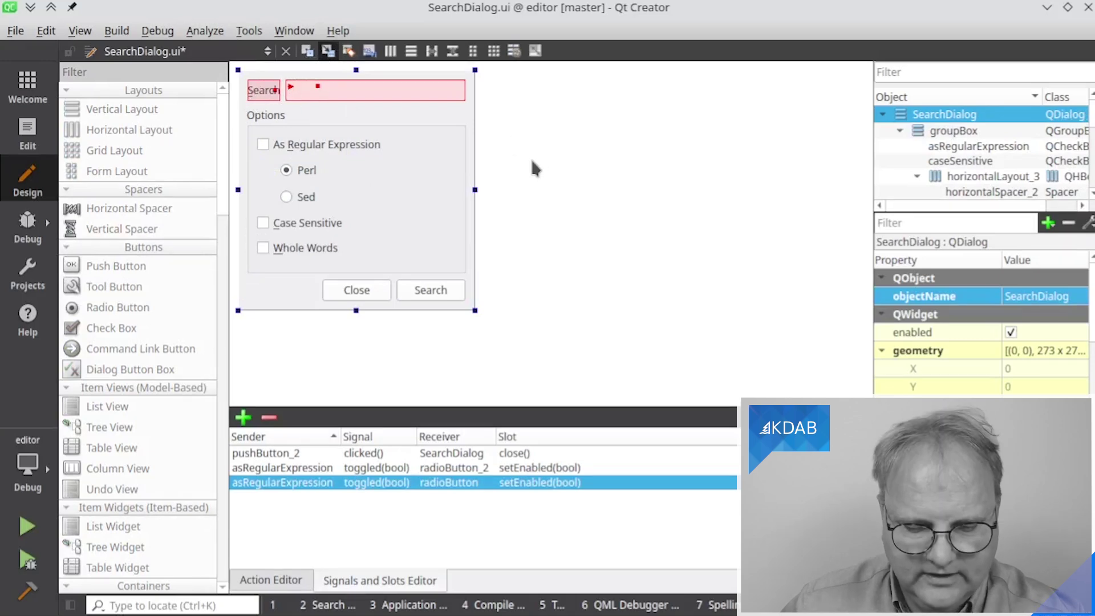
key(ctrl+b)
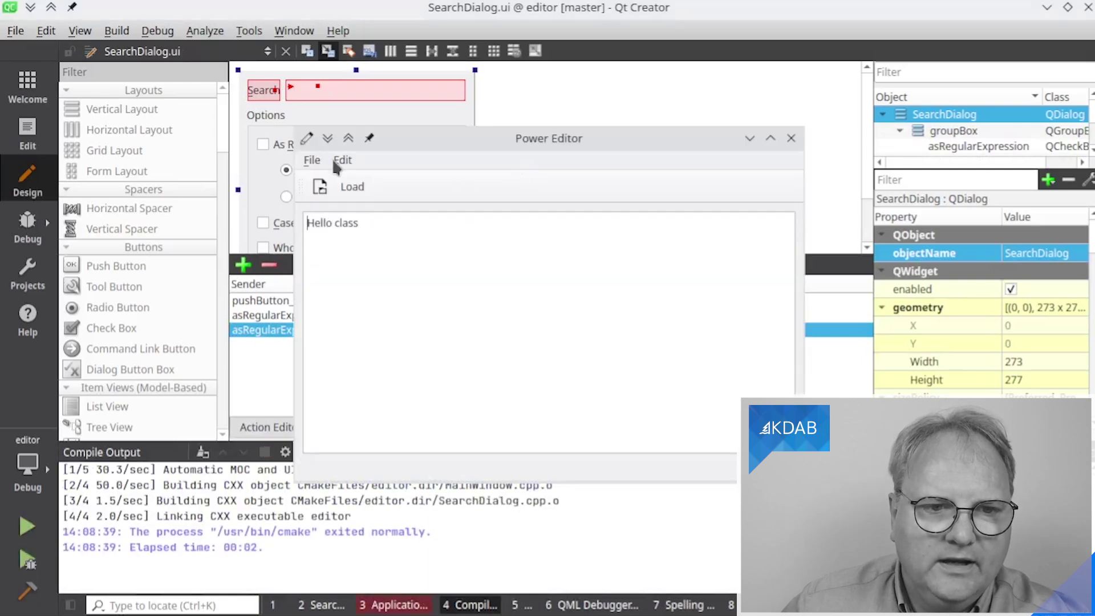
In the running app's Search dialog, enable regular expressions and test Shift+Tab focus
click(341, 159)
click(351, 185)
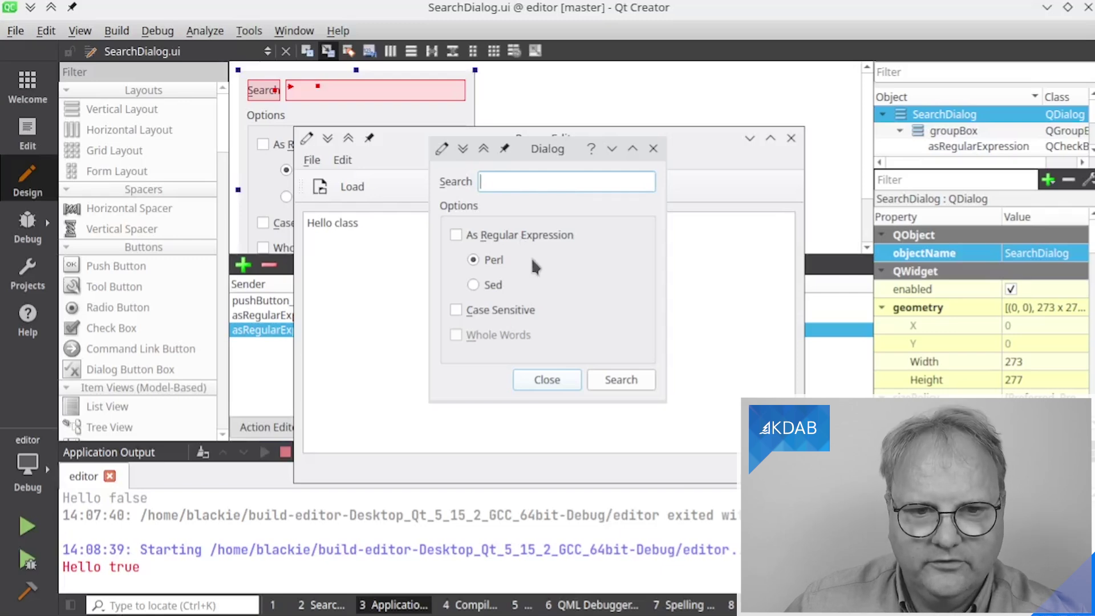
click(474, 234)
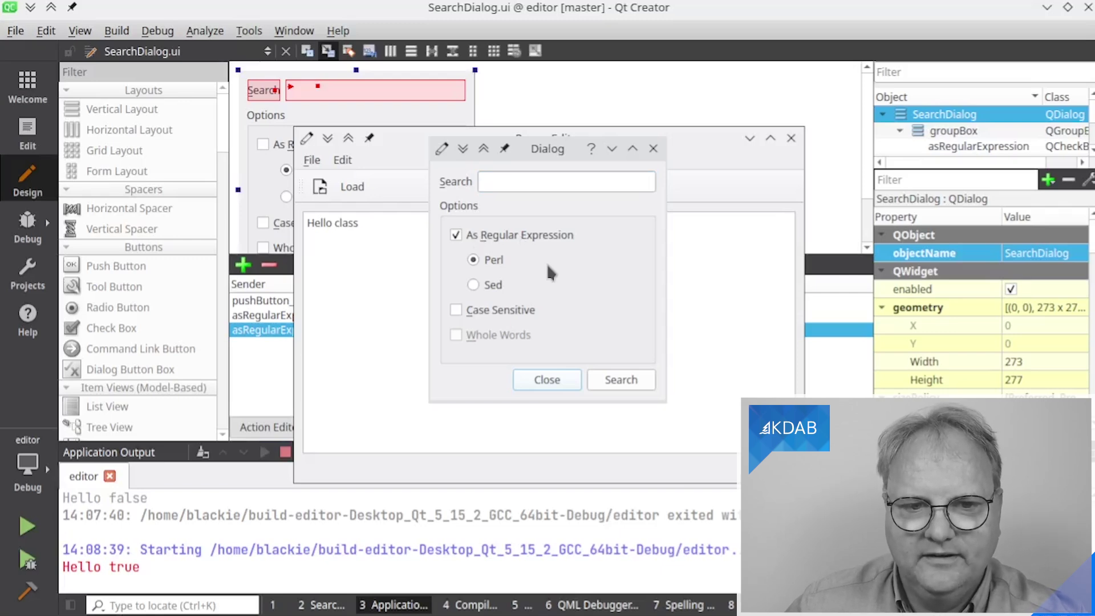
key(shift+Tab)
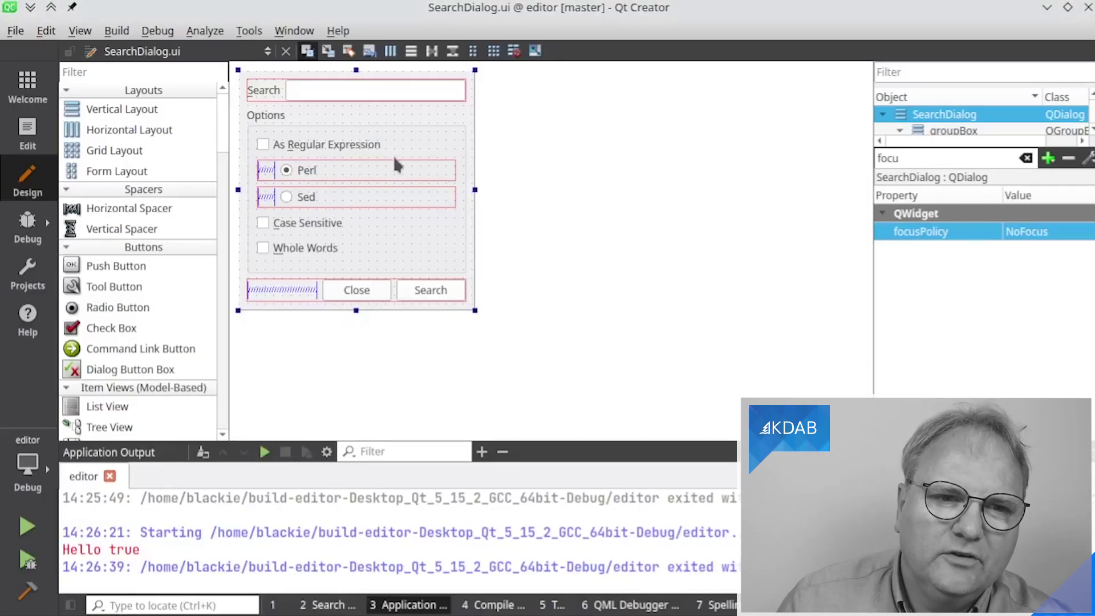
Set the tab order: Search field, As Regular Expression, Perl, Sed, then Case Sensitive
click(371, 51)
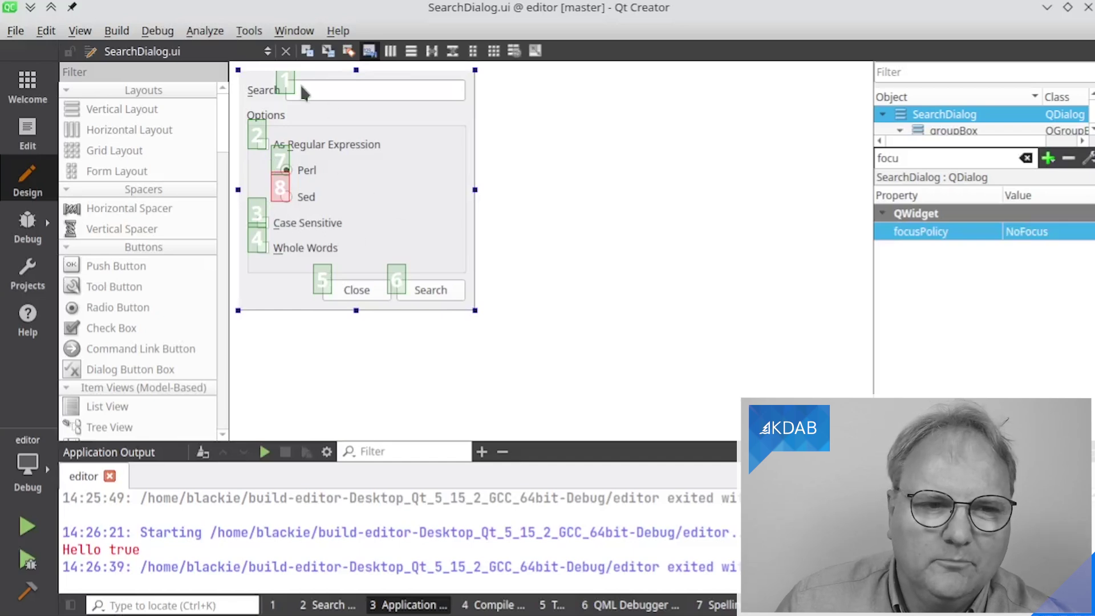
click(284, 86)
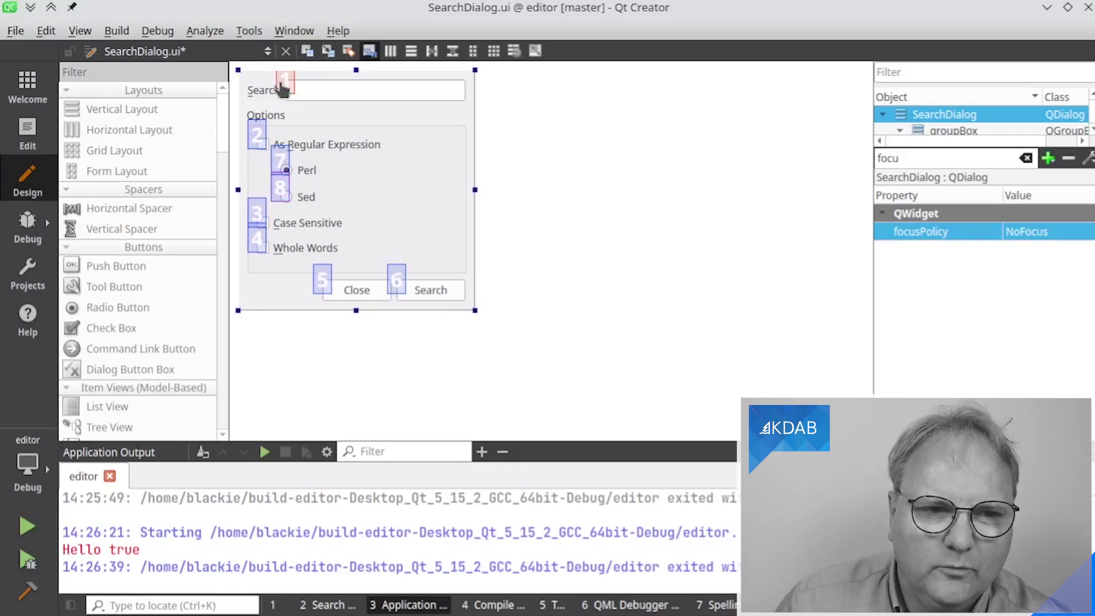
click(258, 137)
click(283, 191)
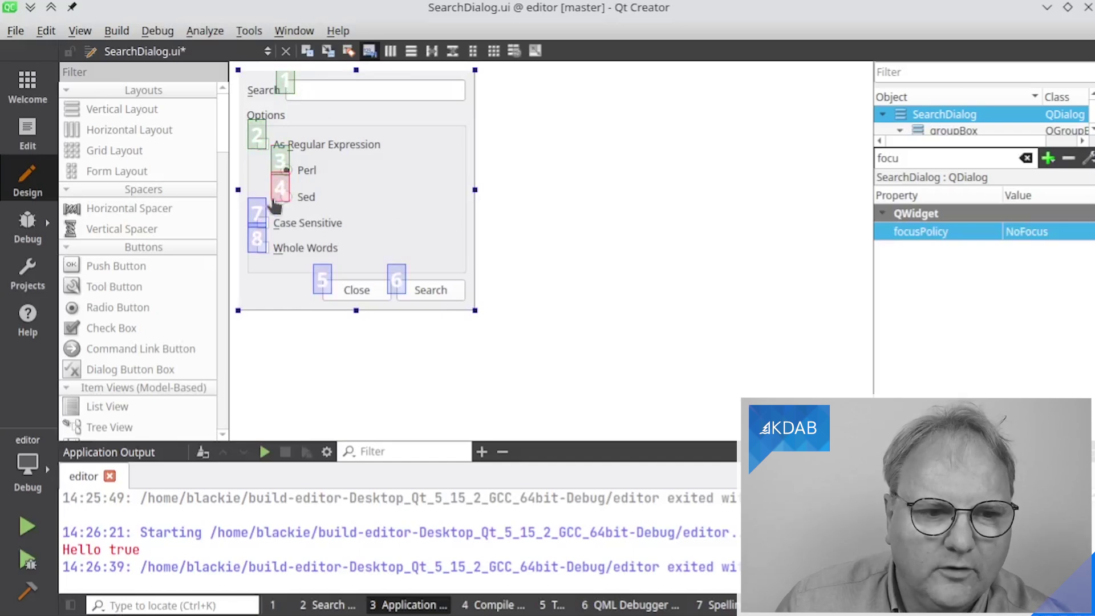
click(258, 215)
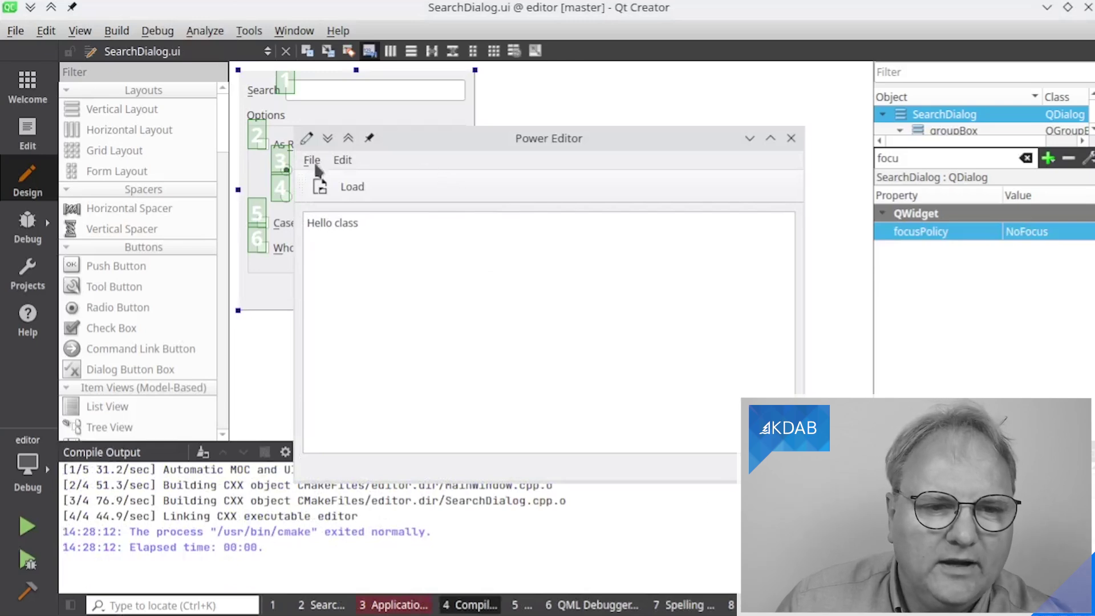
Open the running editor's Search dialog and move focus back to the Perl option
click(342, 160)
click(369, 181)
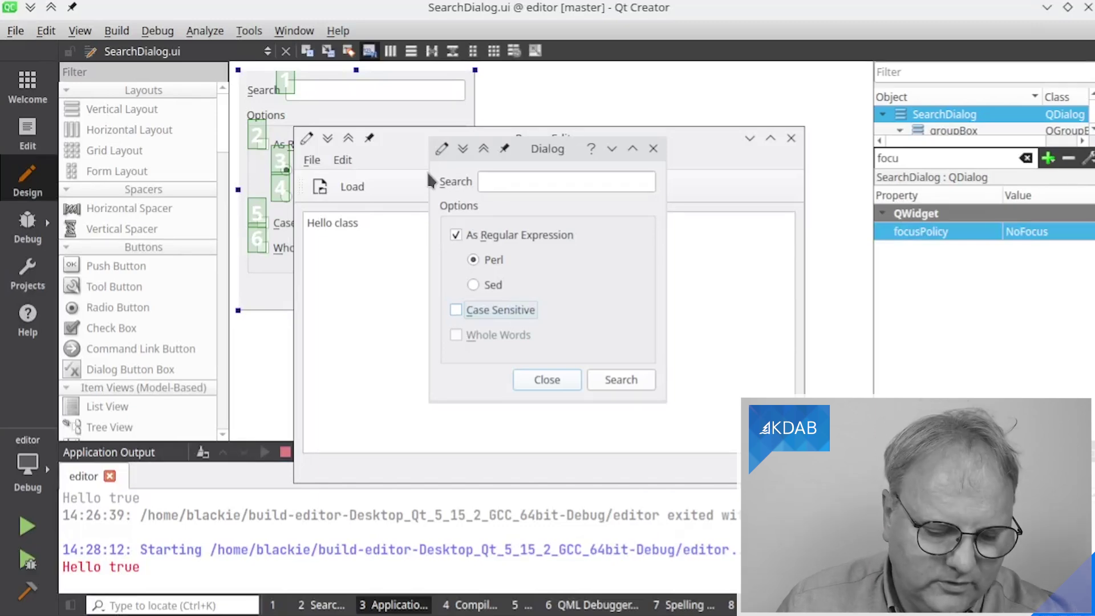
key(shift+Tab)
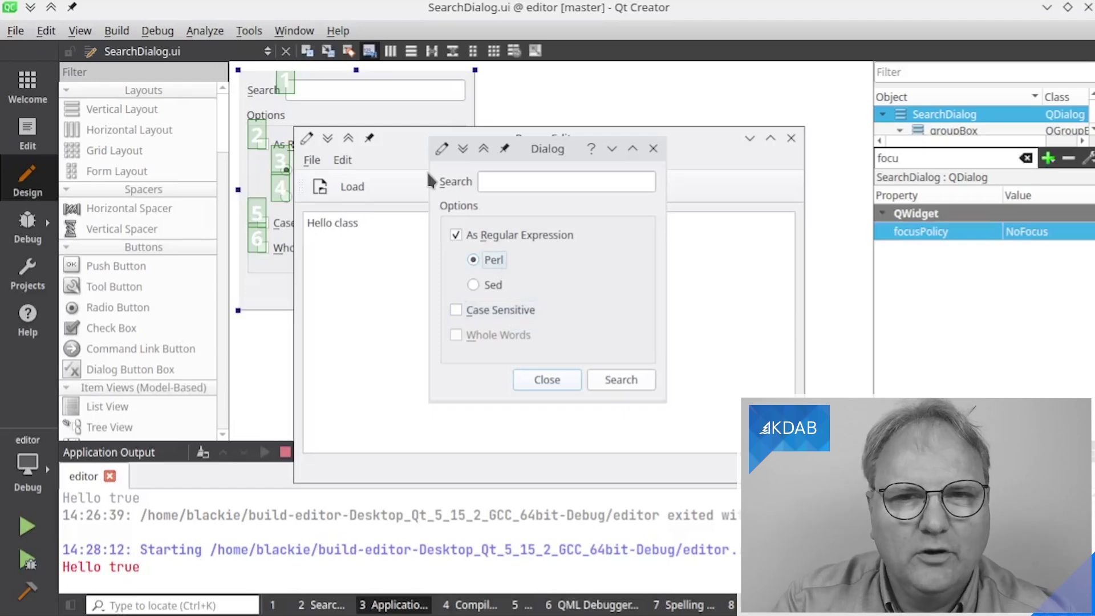
Toggle between Perl and Sed with the arrow keys, leave Perl chosen, and Tab onward
key(Down)
key(Up)
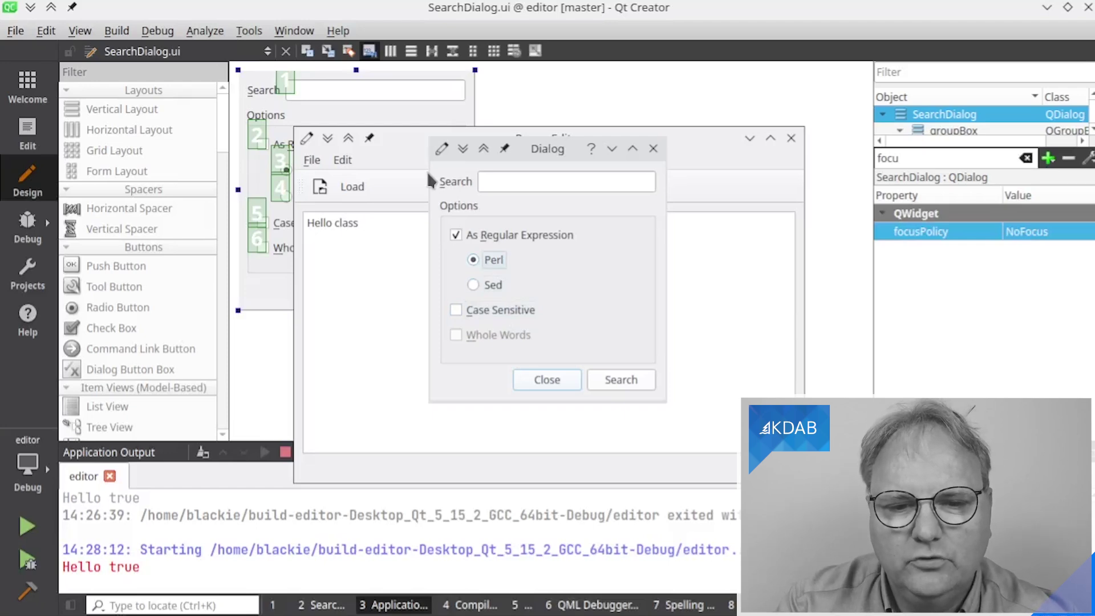
key(Down)
key(Up)
key(Down)
key(Up)
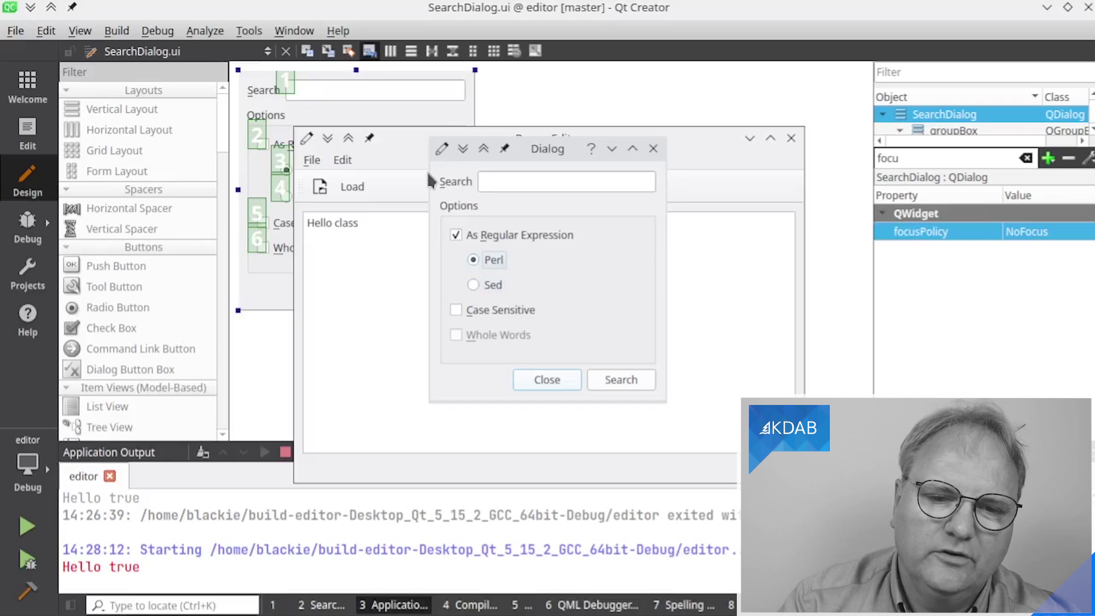
key(Down)
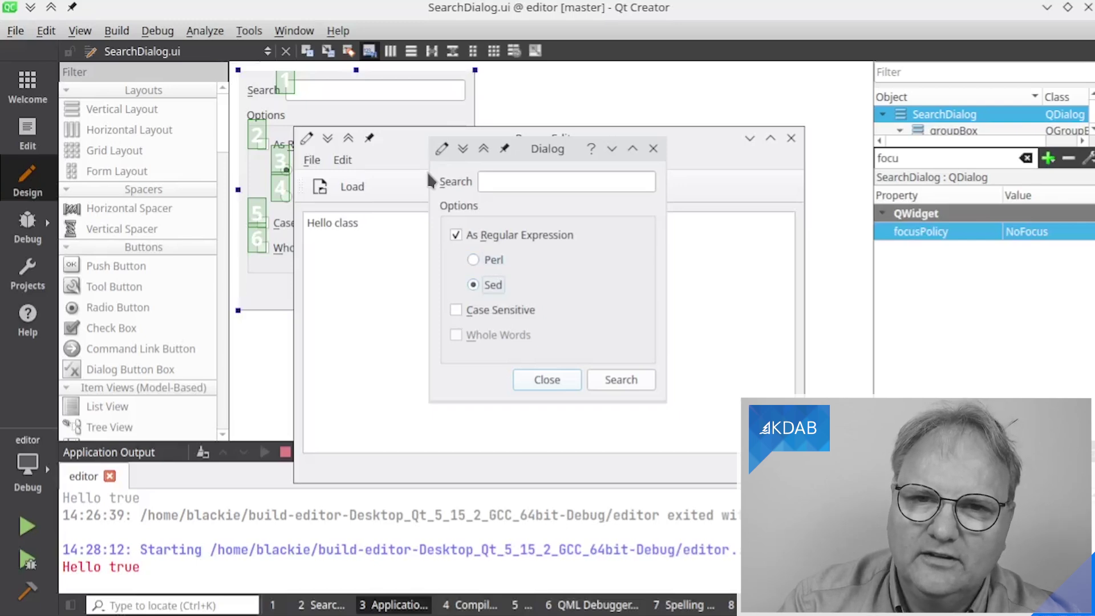
key(Up)
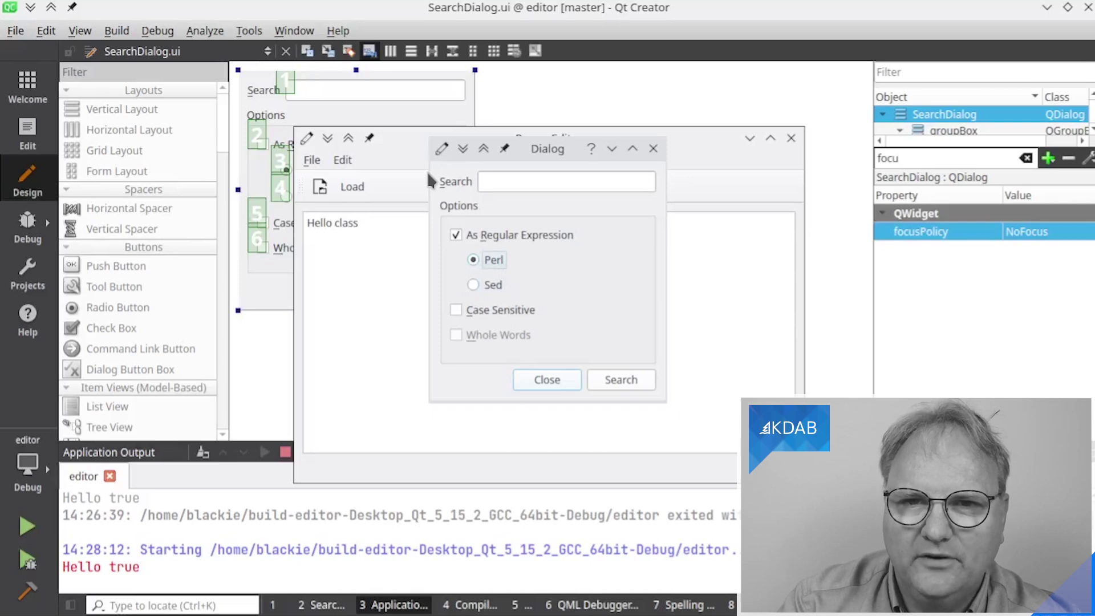
key(Tab)
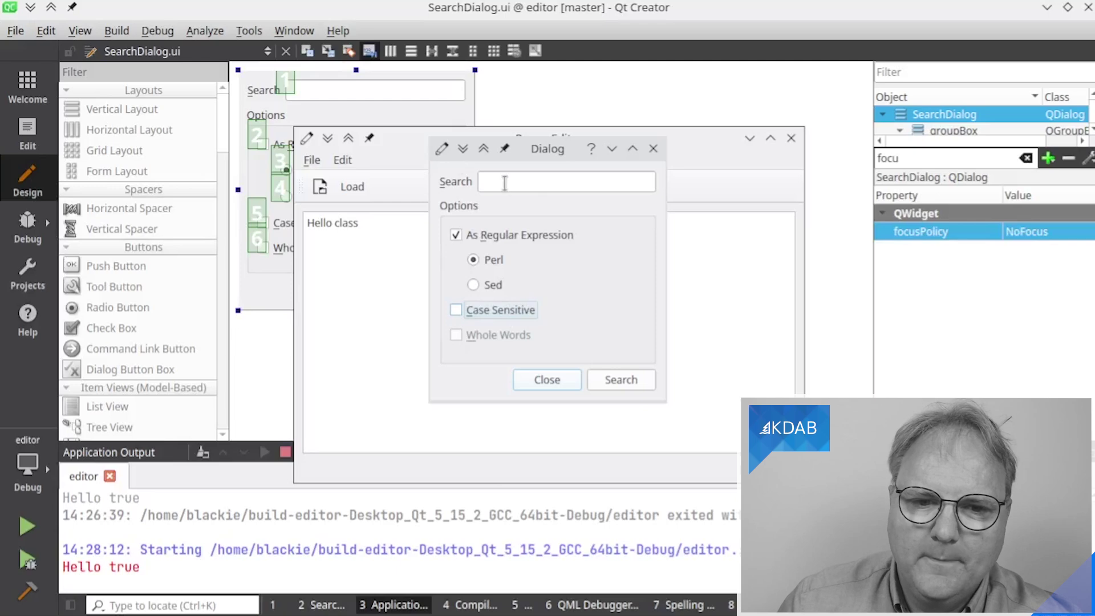
Tab from the Search field through the options, unticking As Regular Expression along the way
click(532, 181)
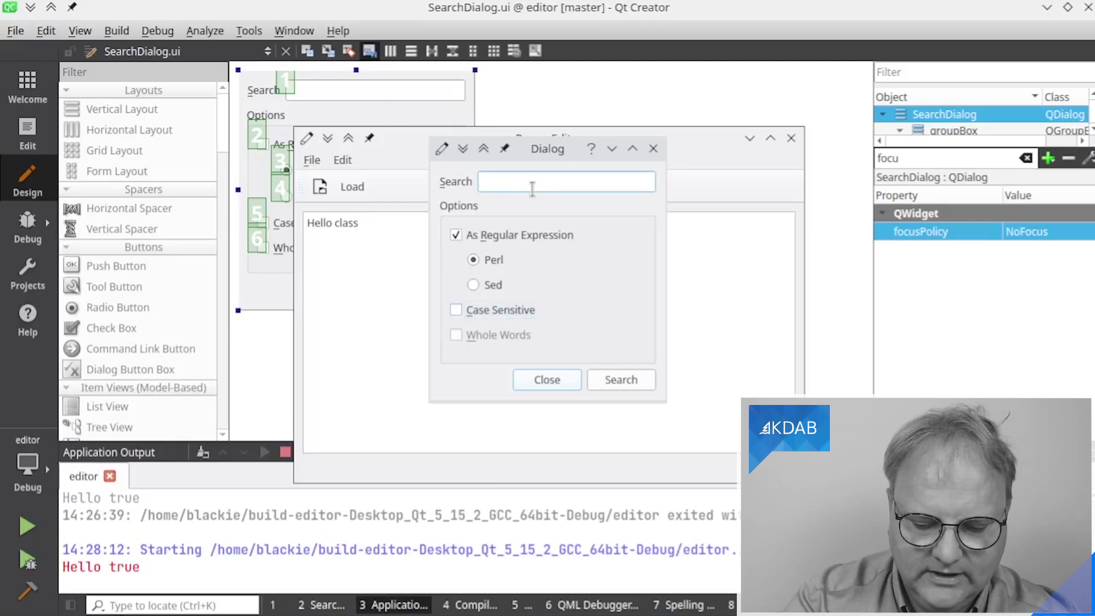
text(something)
key(Tab)
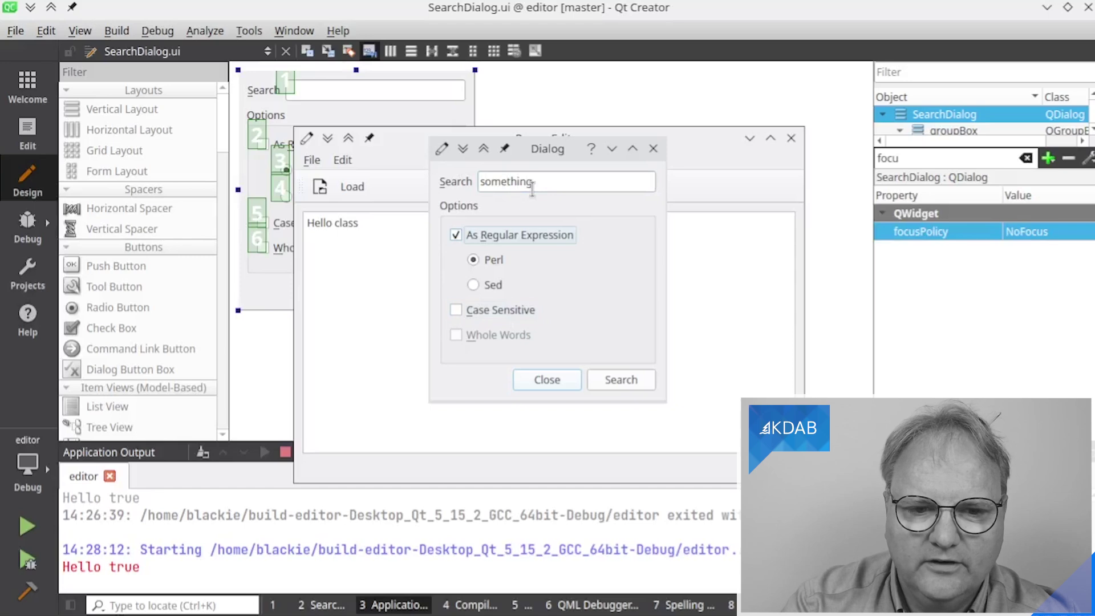
key(space)
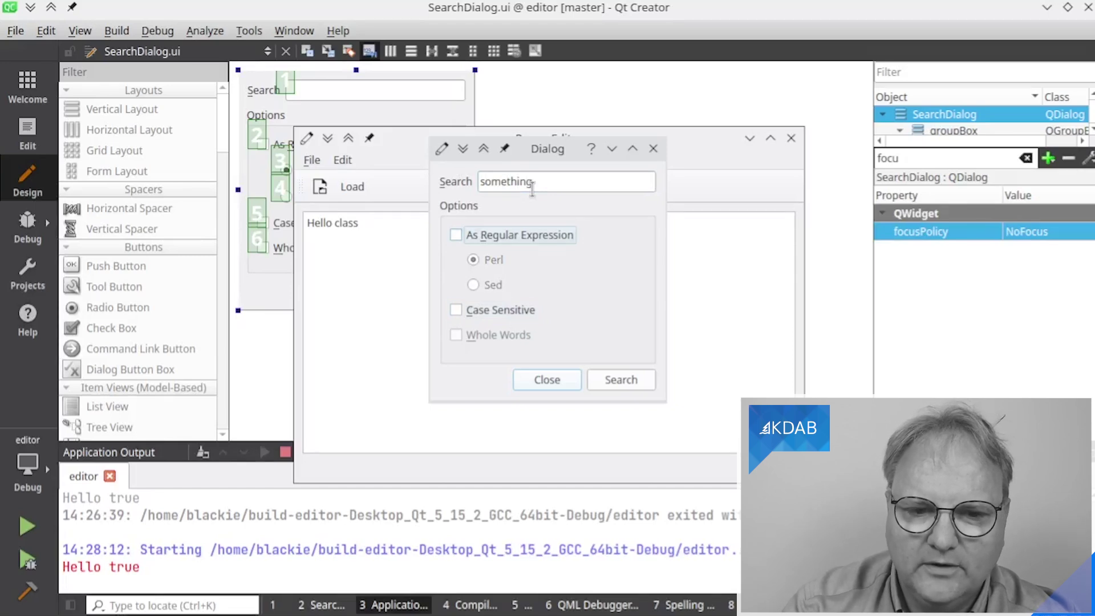
key(Tab)
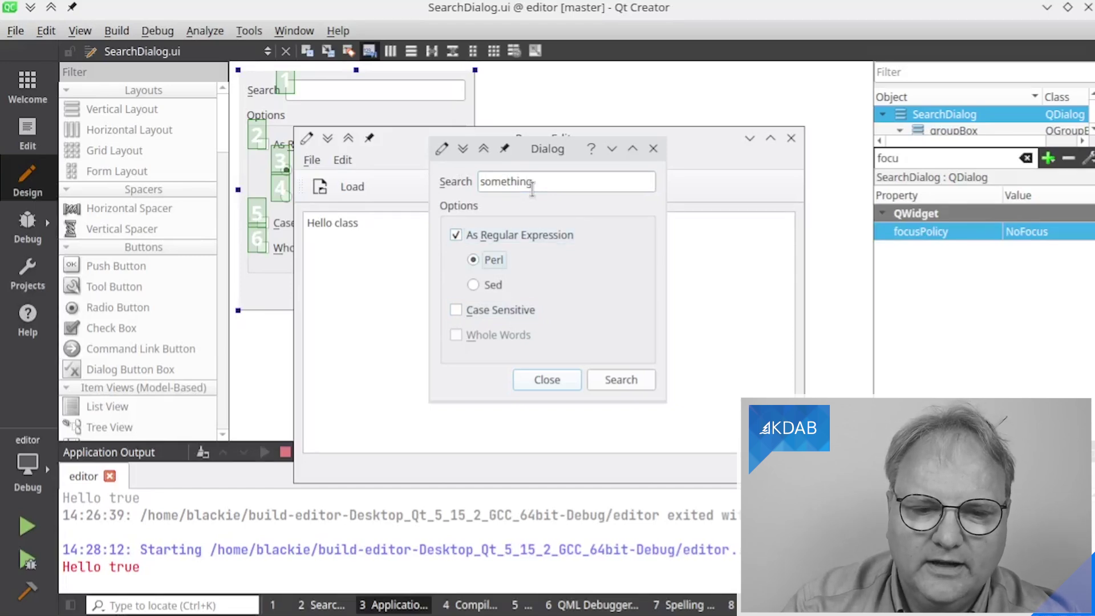
key(shift+Tab)
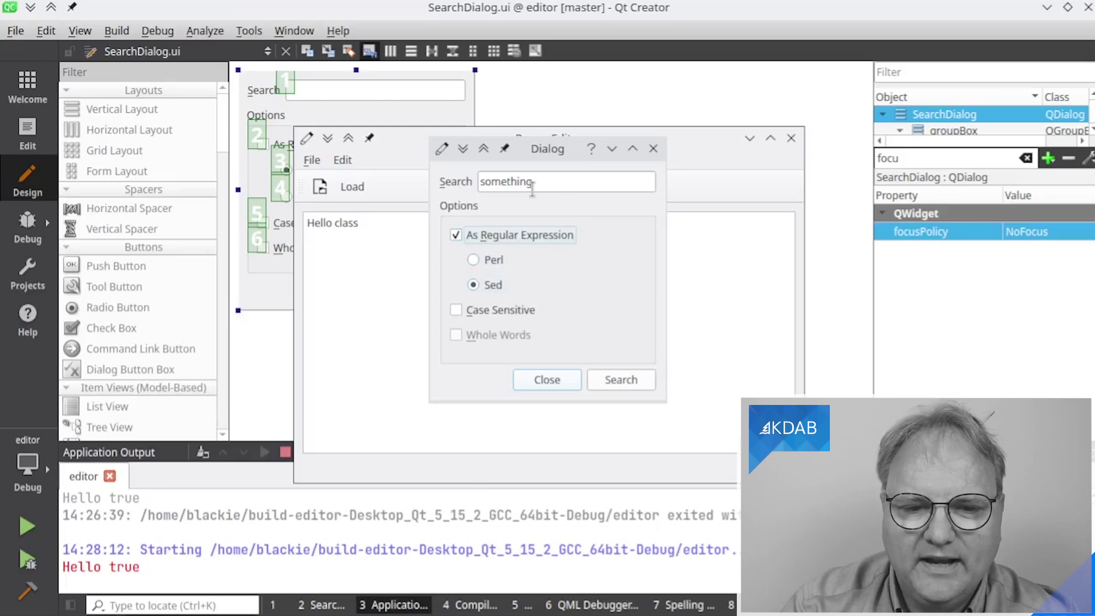
key(Tab)
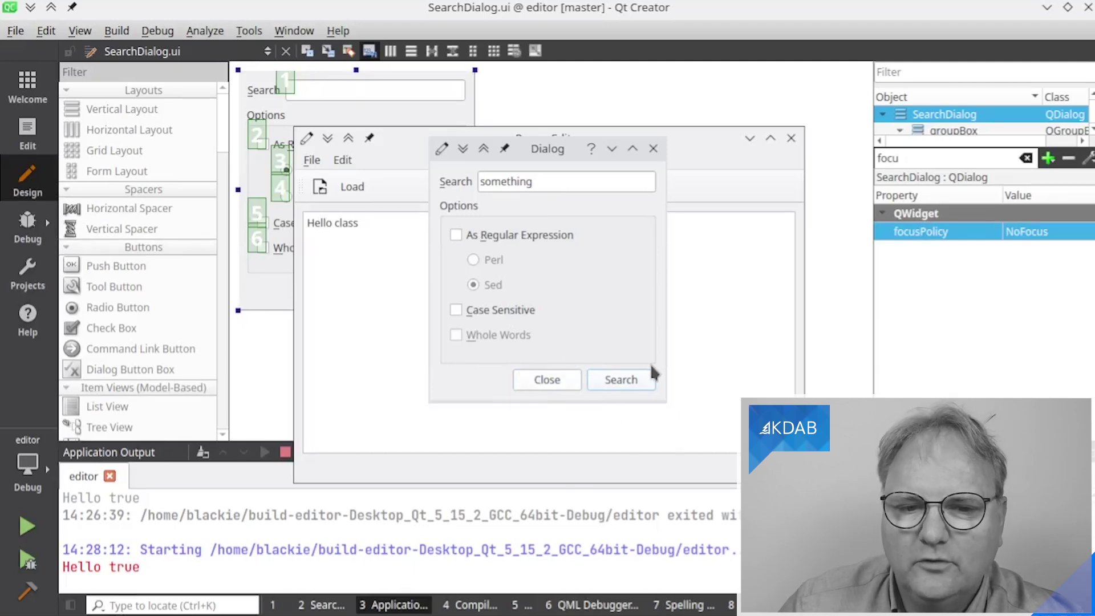
key(Tab)
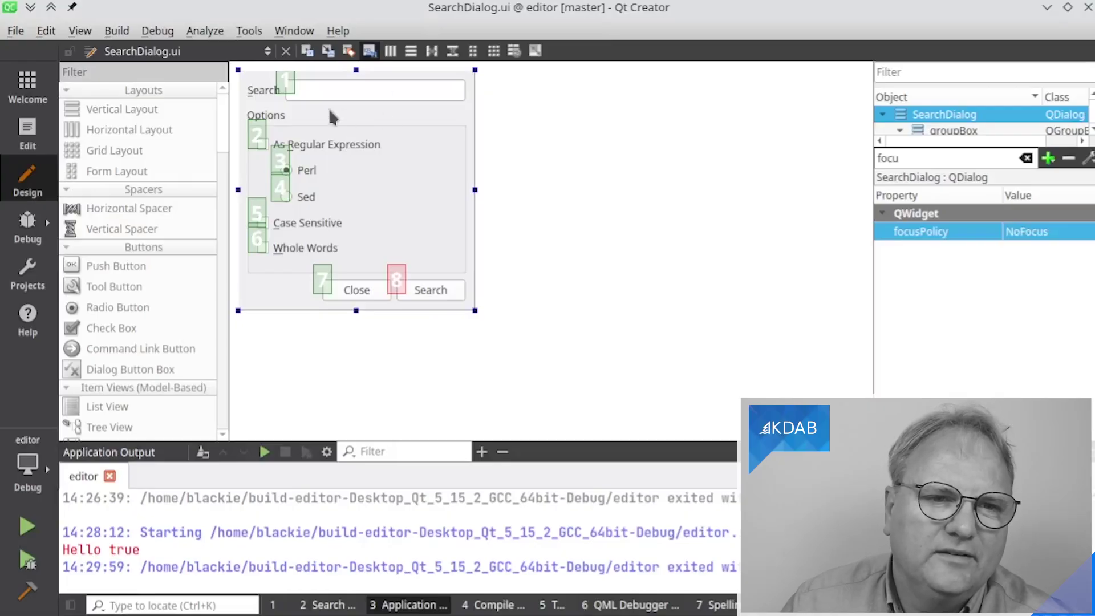
Add a check box below Case Sensitive and stretch the form taller to fit it
click(307, 51)
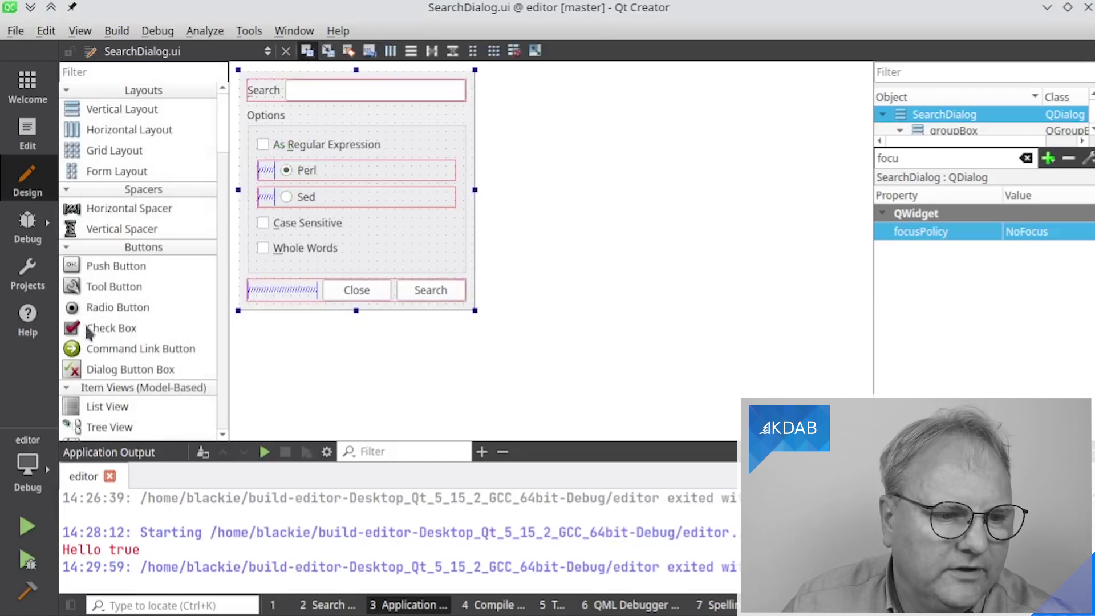
drag(94, 328, 308, 243)
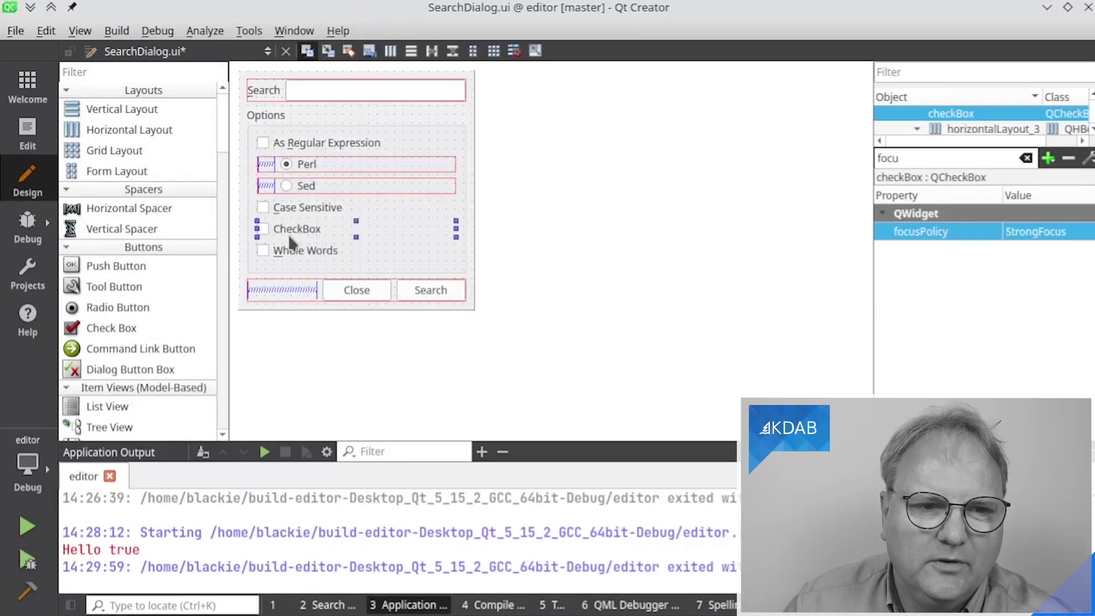
click(366, 308)
drag(355, 309, 356, 333)
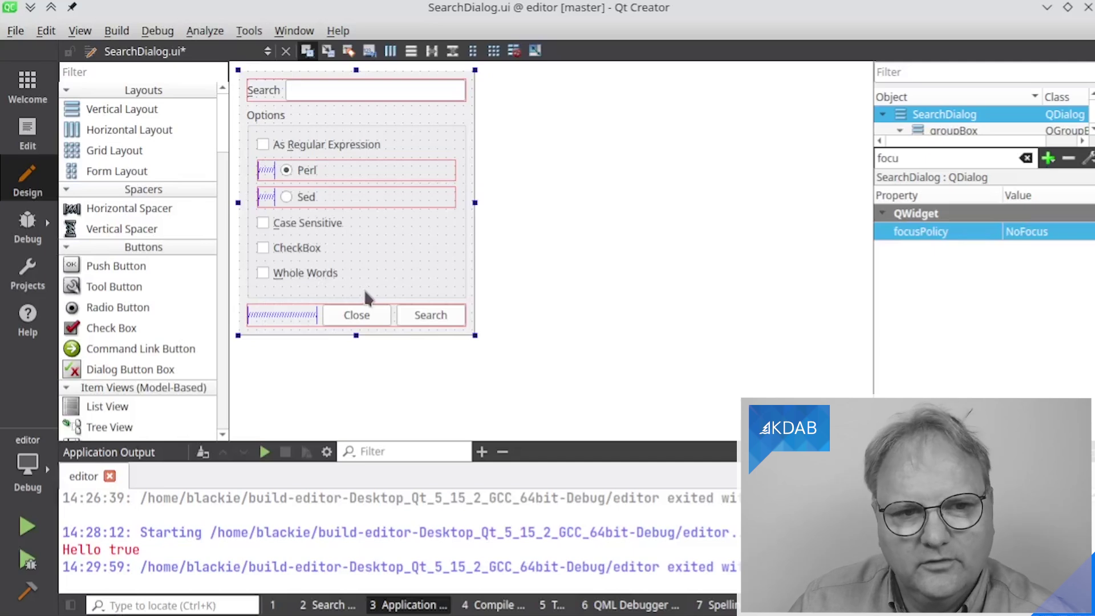
Show the tab order view, where the new CheckBox is numbered 9
click(369, 52)
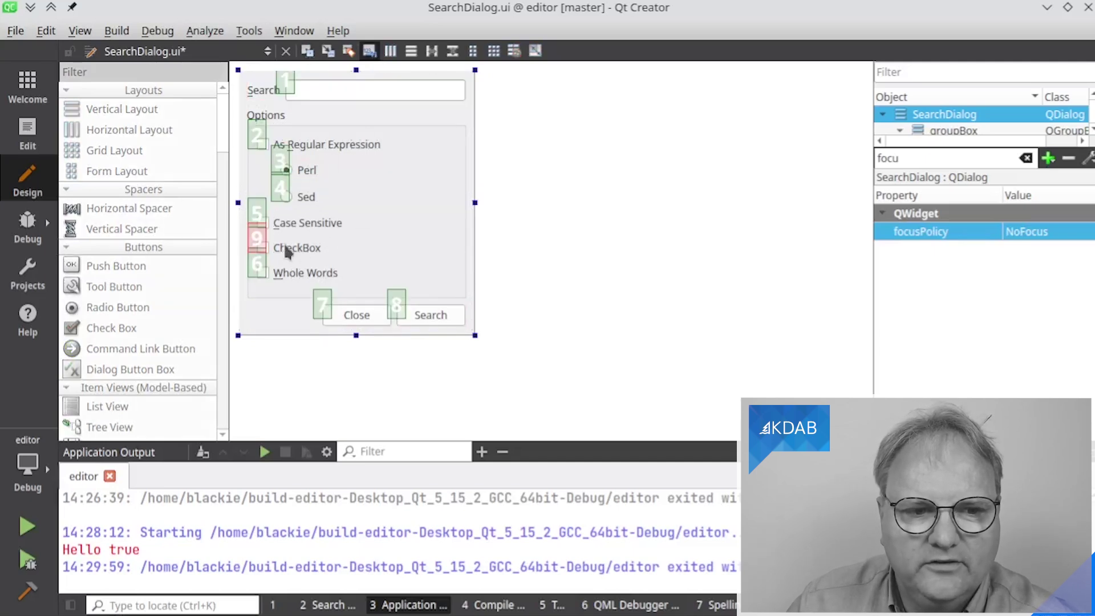